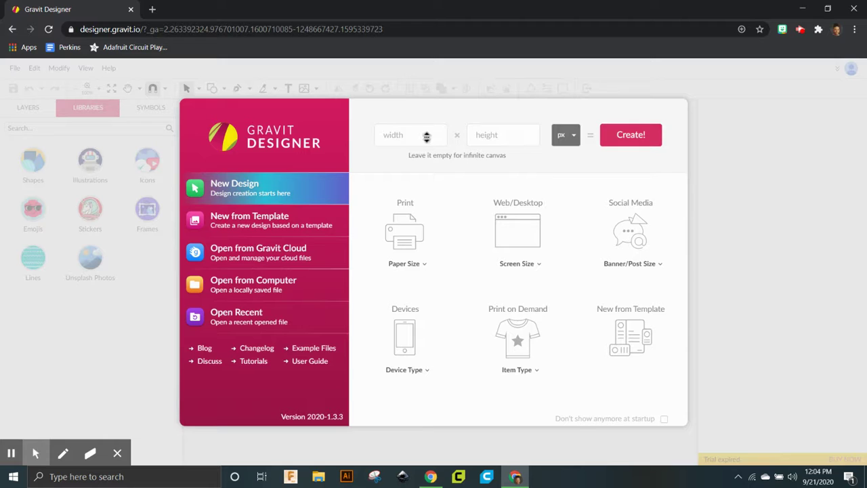
Create a new design measuring 5 × 5 inches.
left_click(397, 129)
type("5")
key("Tab")
type("5")
left_click(571, 142)
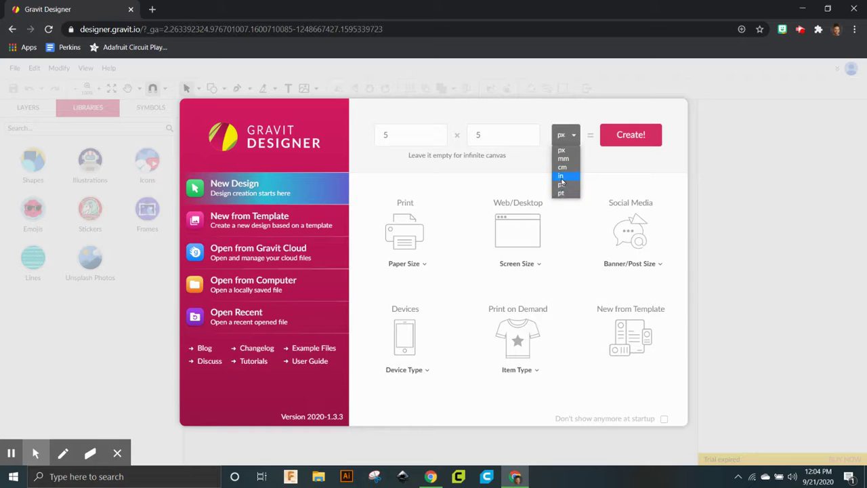
left_click(561, 176)
left_click(629, 136)
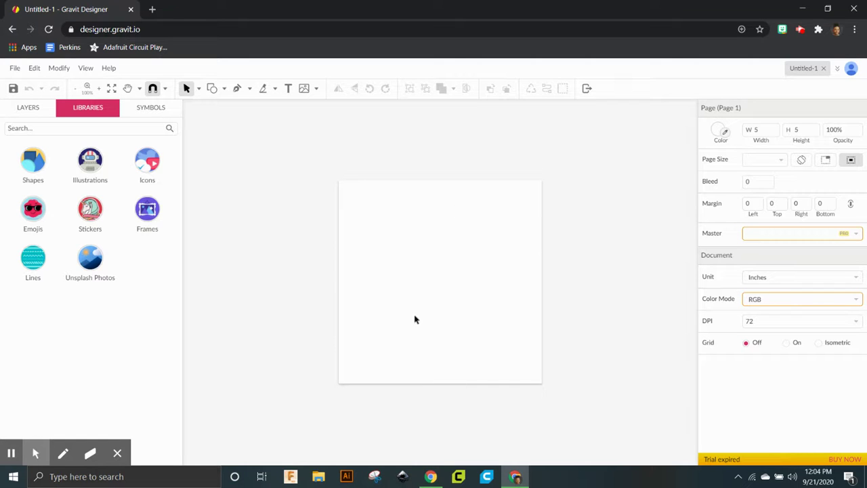
Save the design to the cloud, named with the author's name followed by "Gravit Demo File", accepting the duplicate file name.
left_click(13, 88)
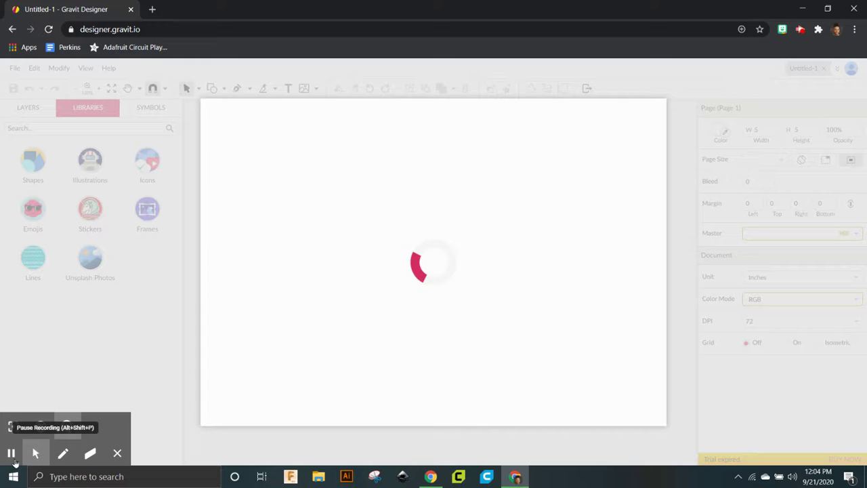
left_click(385, 409)
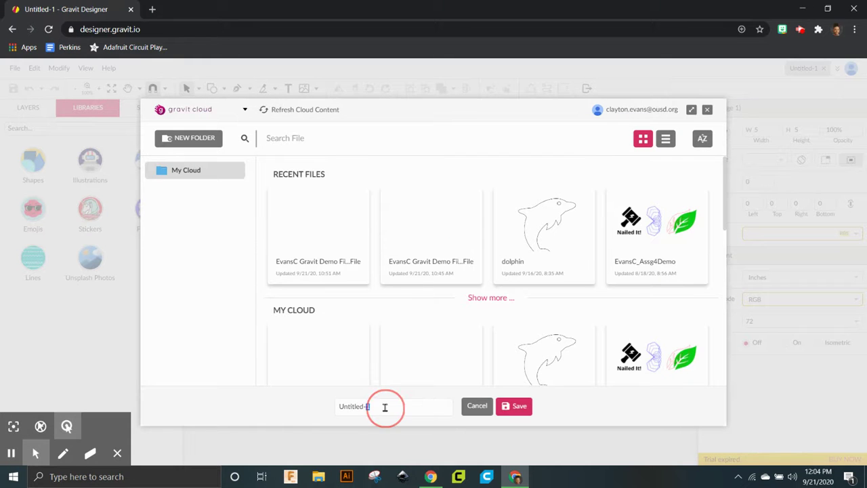
type("EvansC")
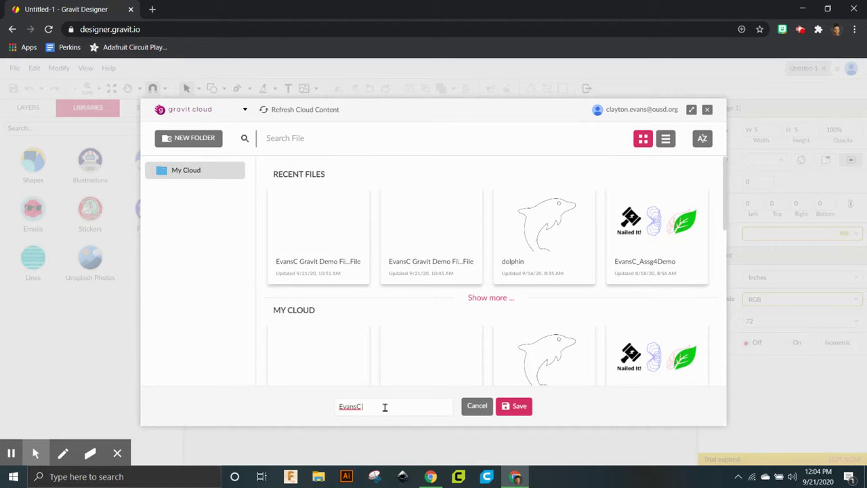
type(" Gravit Demo File")
left_click(509, 407)
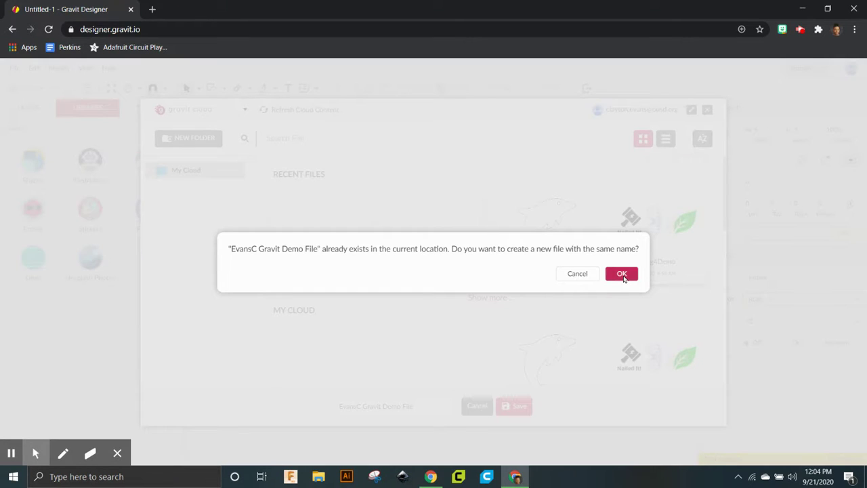
left_click(613, 276)
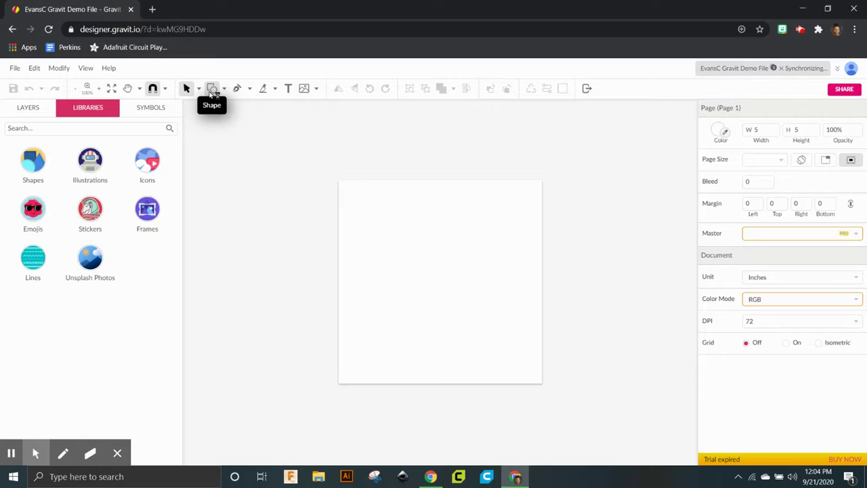
Draw a six-sided polygon and fit it within the page at about 4.31 × 4.43 in.
left_click(217, 92)
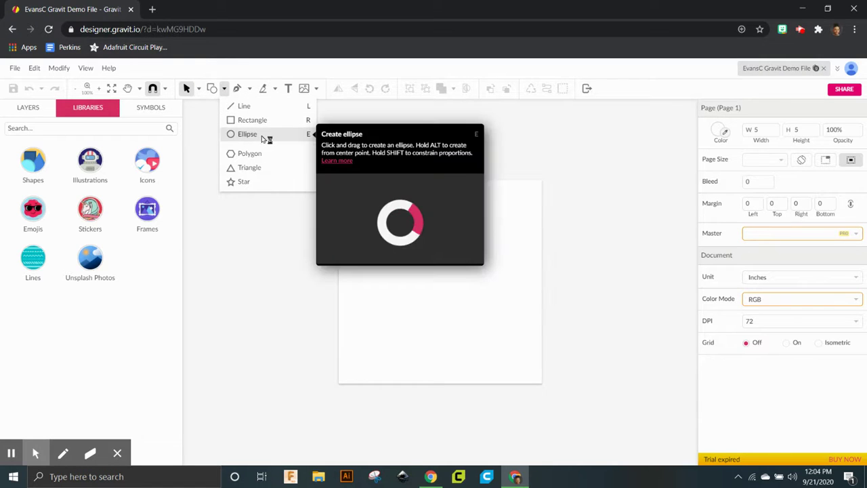
left_click(262, 156)
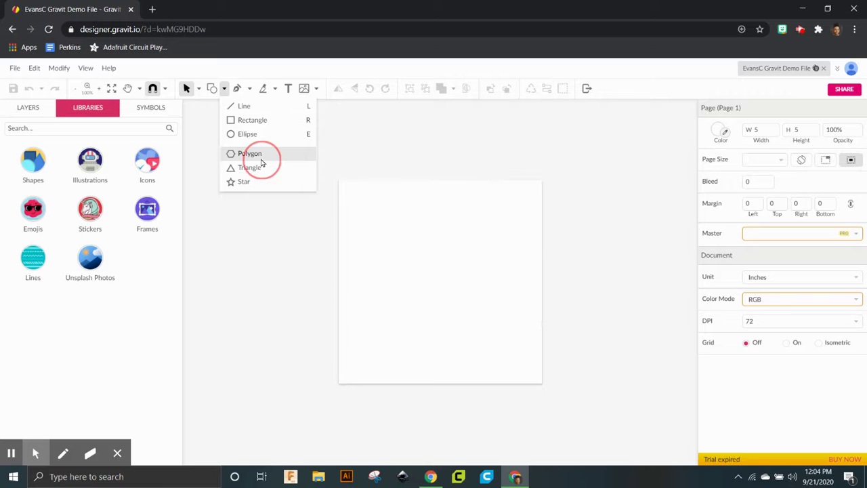
left_click(380, 223)
left_click_drag(396, 246, 449, 290)
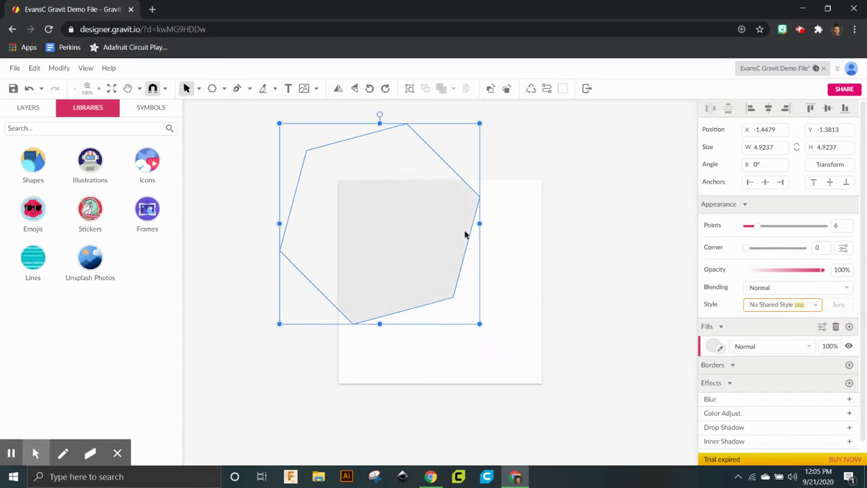
left_click_drag(466, 238, 529, 296)
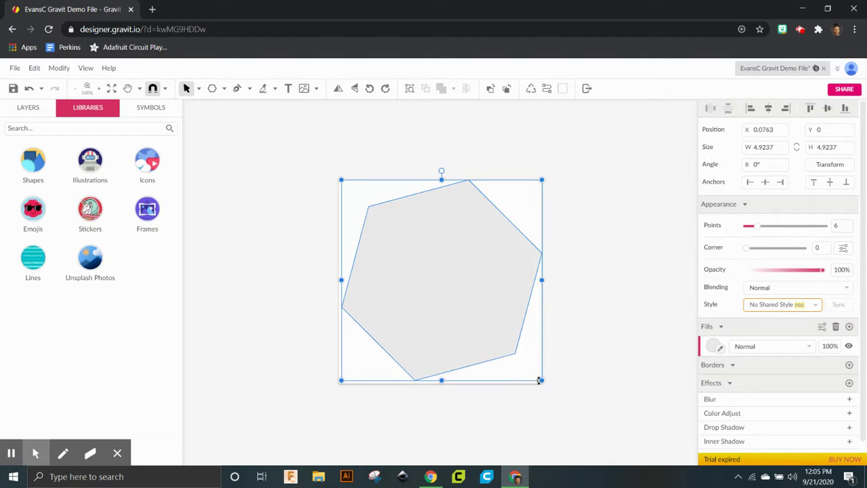
left_click_drag(542, 381, 517, 360)
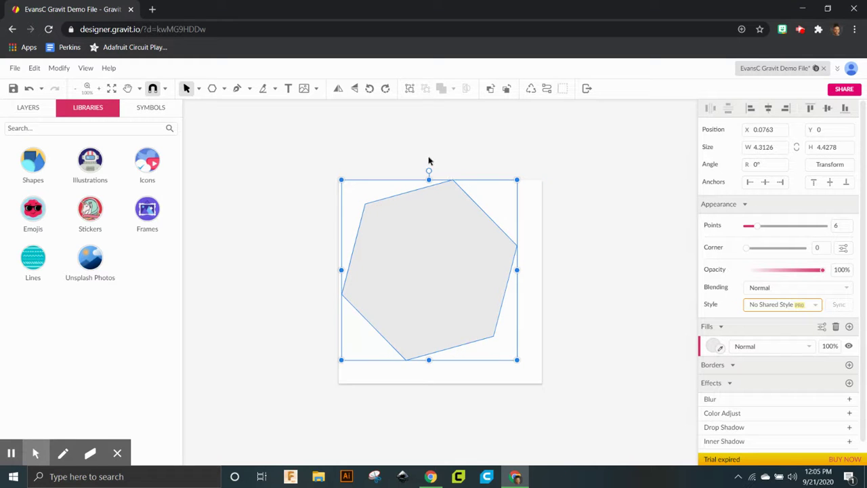
Rotate the hexagon to -15° so its upper edge is level and move it near the middle of the page.
left_click_drag(428, 172, 465, 183)
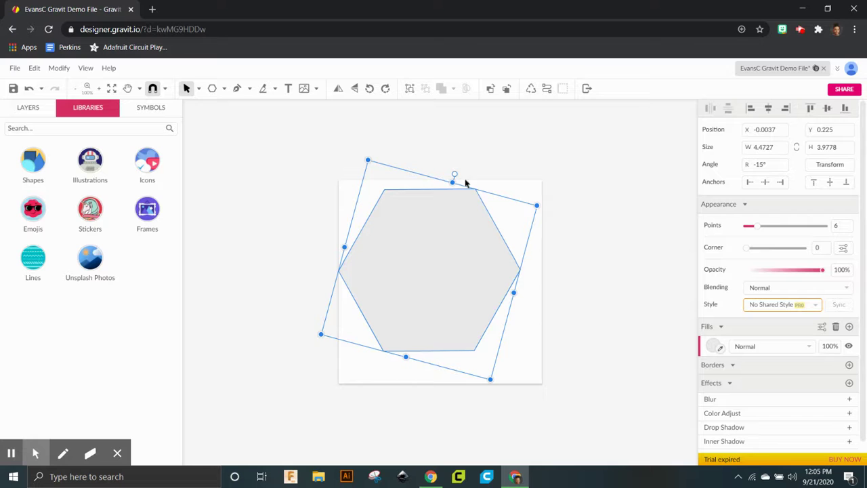
left_click_drag(422, 243, 434, 258)
left_click(563, 299)
left_click(484, 293)
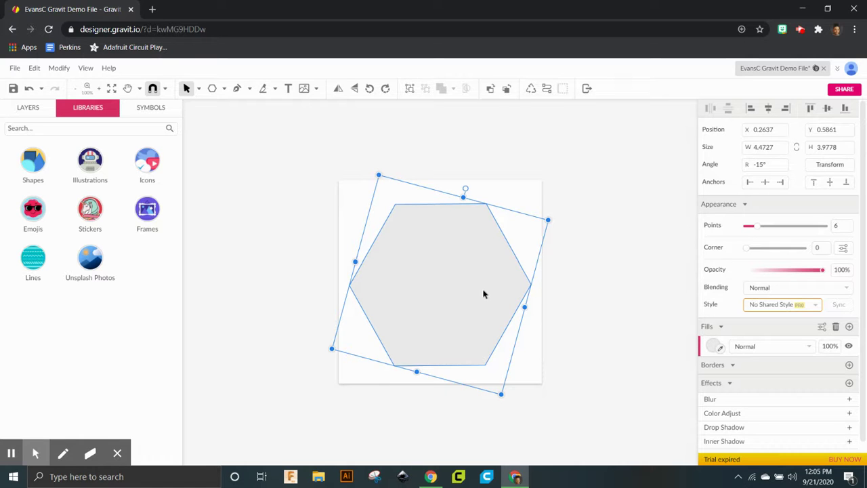
left_click(560, 262)
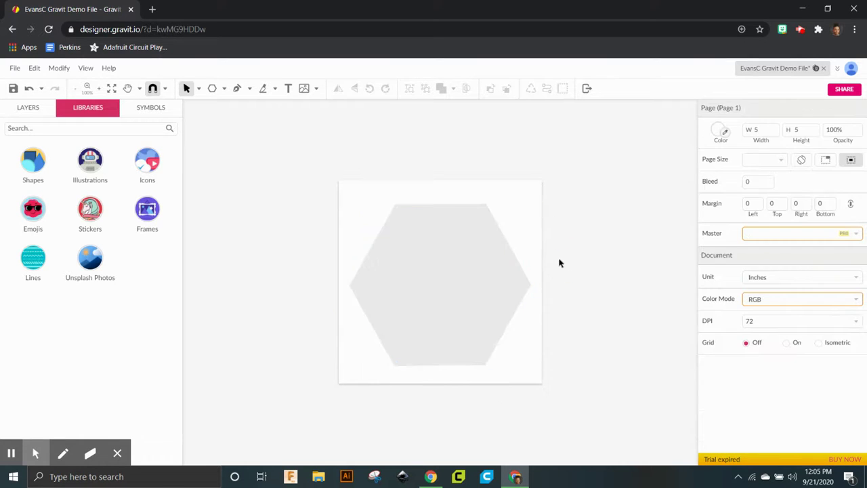
Try lowering the hexagon's opacity to 55%, and restore it to 100%.
left_click(478, 283)
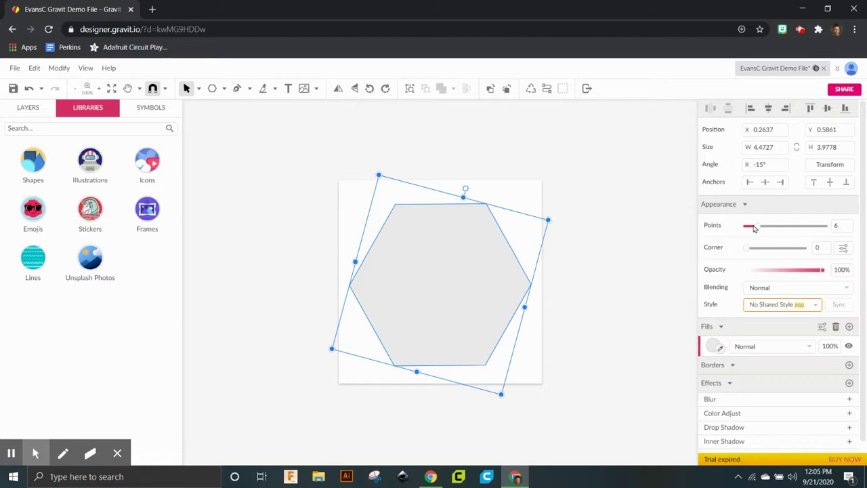
mouse_move(758, 228)
left_mouse_down()
mouse_move(775, 229)
mouse_move(757, 228)
mouse_move(781, 243)
mouse_move(759, 243)
left_mouse_up()
left_click_drag(825, 271, 790, 273)
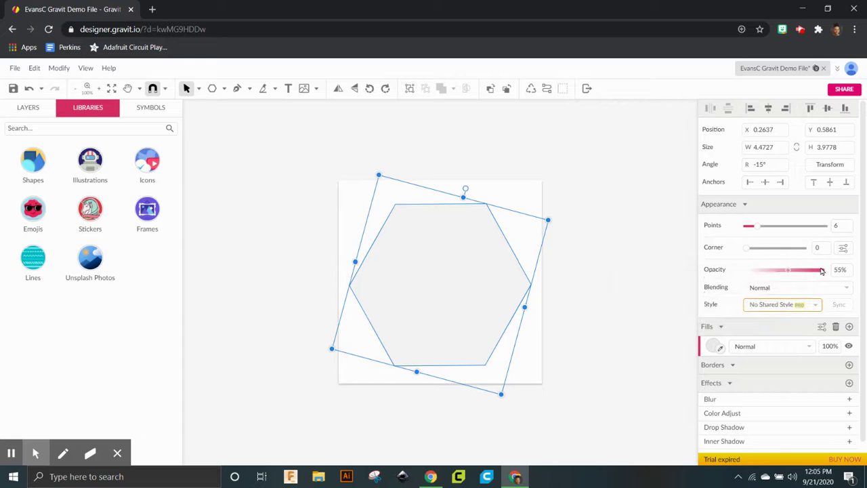
left_click_drag(790, 273, 833, 269)
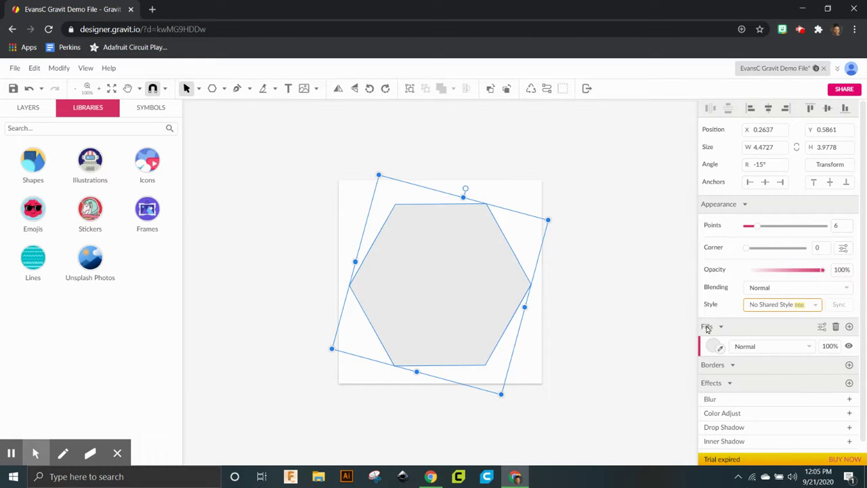
Remove the hexagon's fill and give it a magenta (#FF00FF) border.
left_click(836, 327)
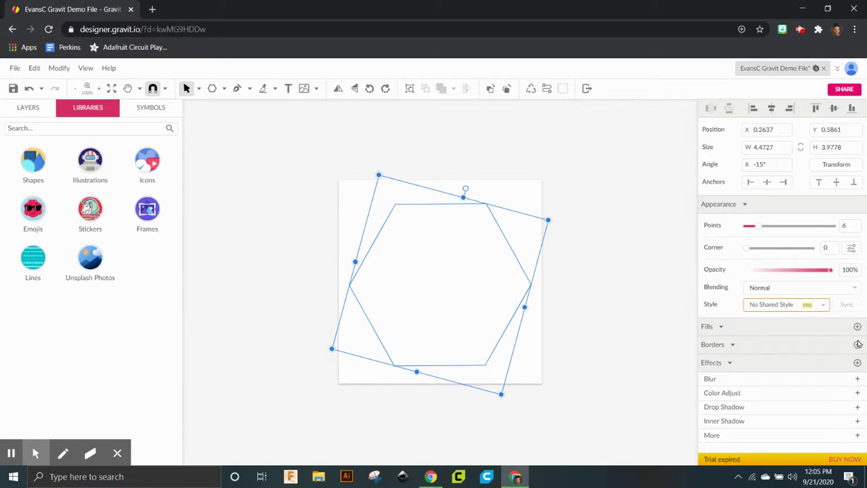
left_click(857, 345)
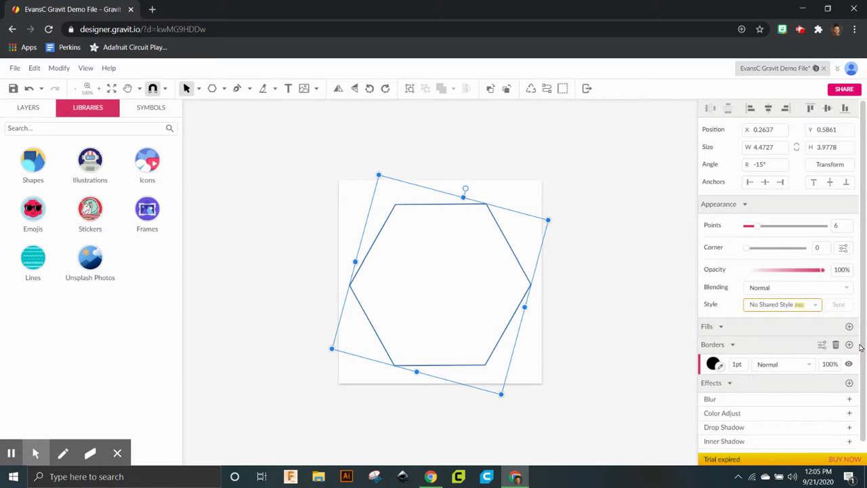
left_click(714, 364)
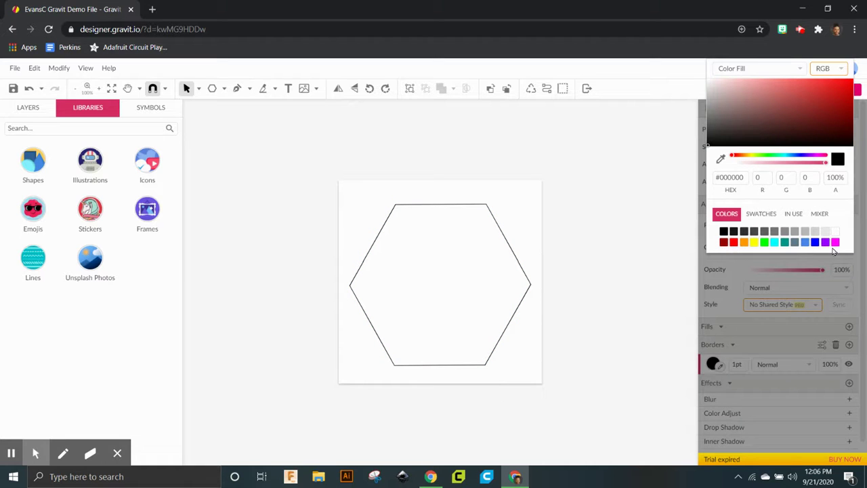
left_click(835, 242)
left_click(768, 346)
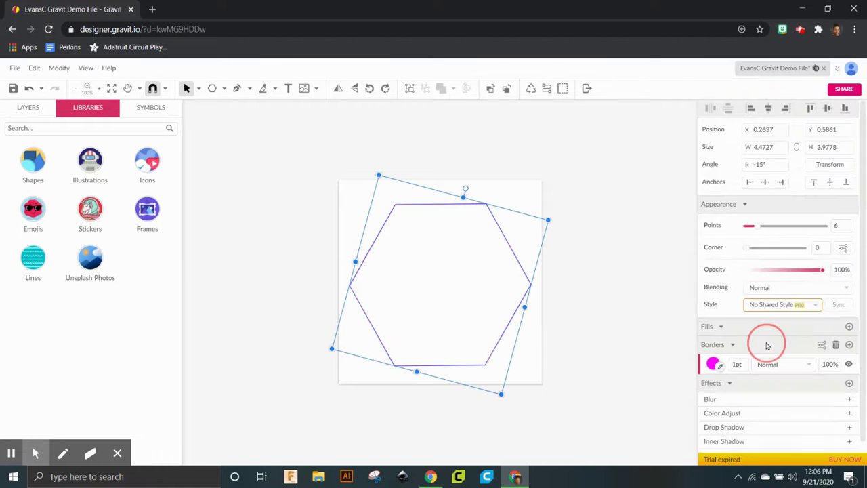
Reapply magenta as the hexagon's border colour and deselect the shape.
left_click(714, 364)
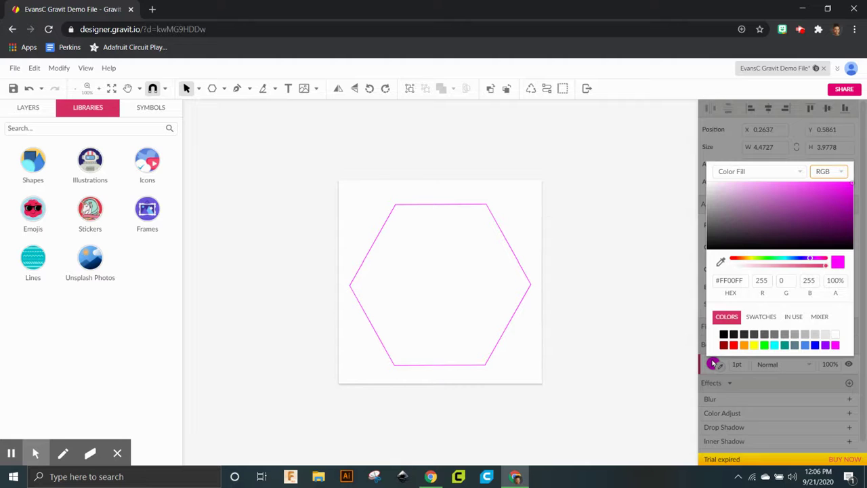
left_click(714, 364)
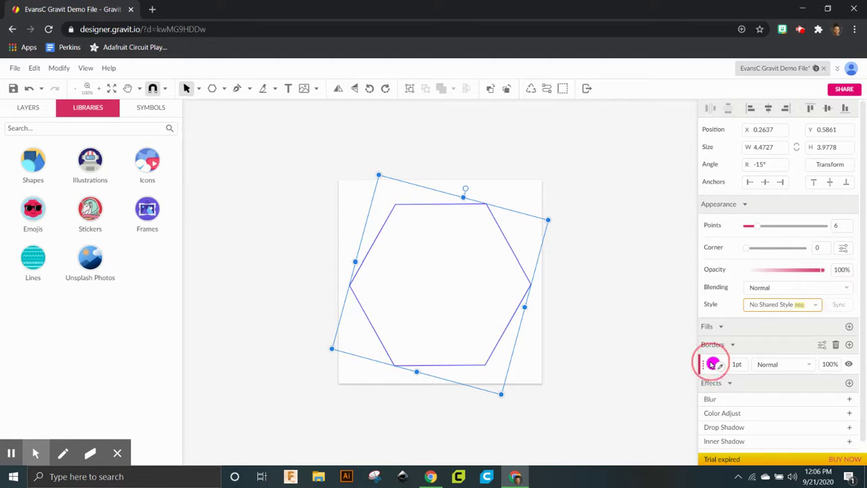
left_click(711, 364)
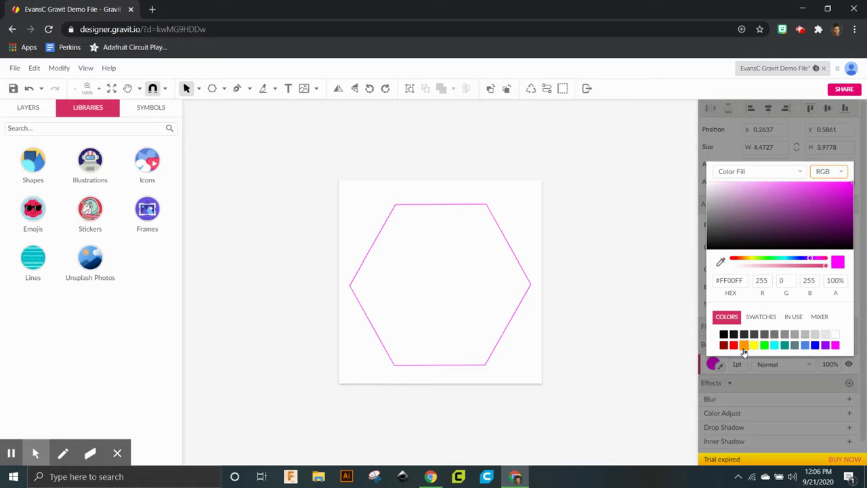
left_click(834, 346)
left_click(662, 336)
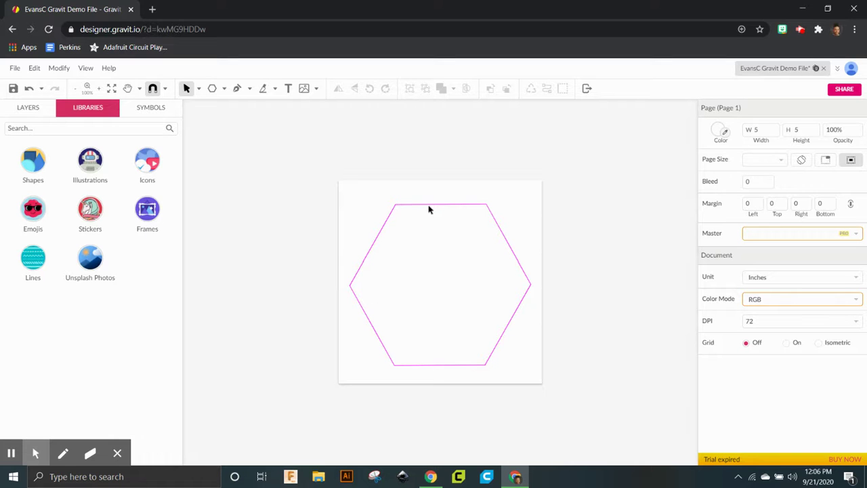
Set the hexagon's border width to 4pt.
left_click(458, 208)
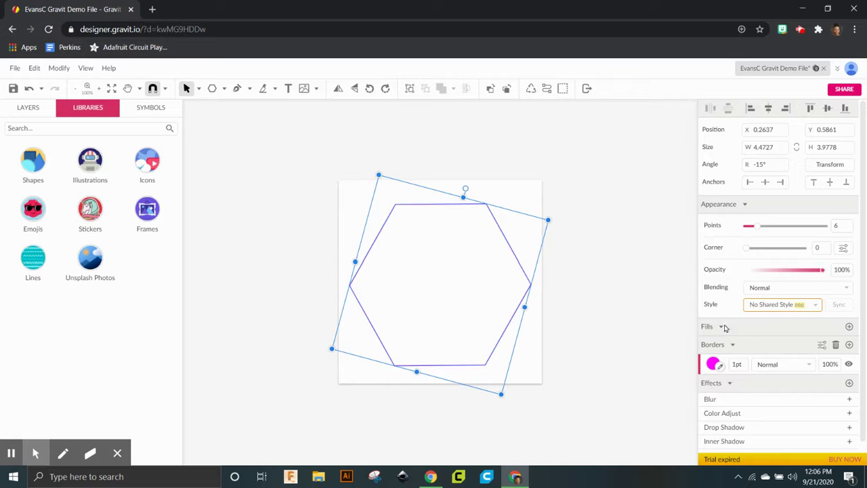
left_click(737, 364)
key("Return")
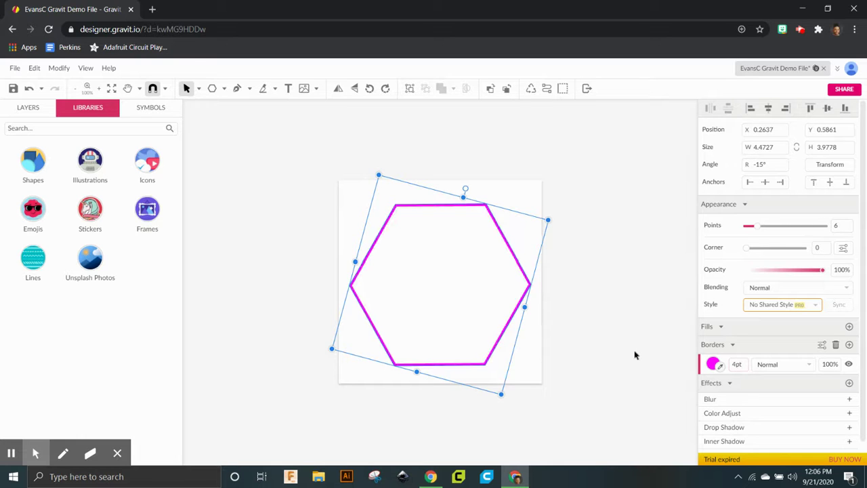
left_click(584, 333)
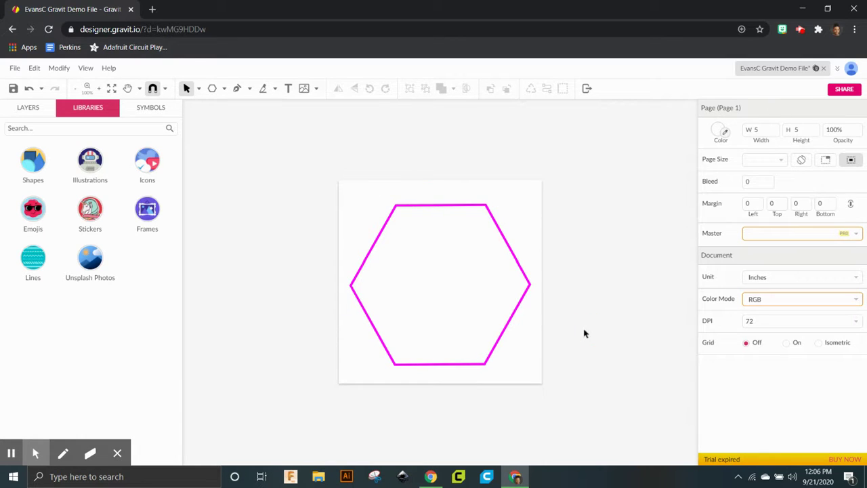
Add a text box about 2.46 × 1.04 in inside the lower part of the hexagon, reading "EXAMPLE!".
left_click(288, 90)
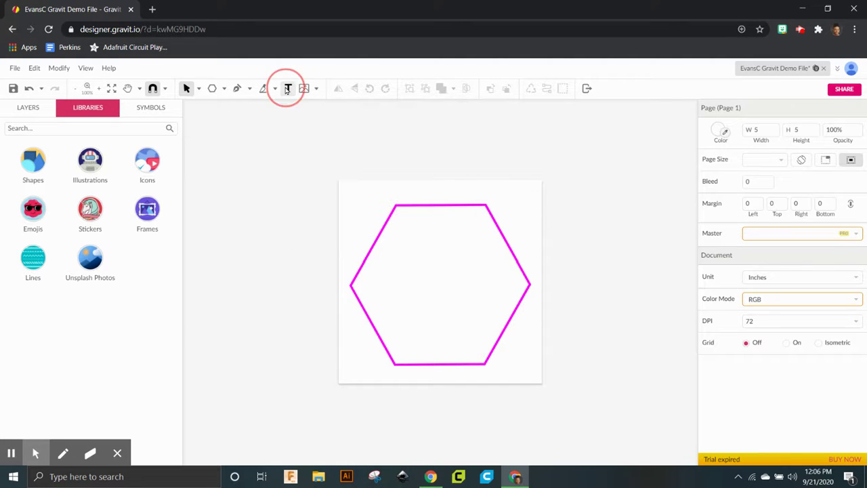
left_click_drag(389, 309, 488, 353)
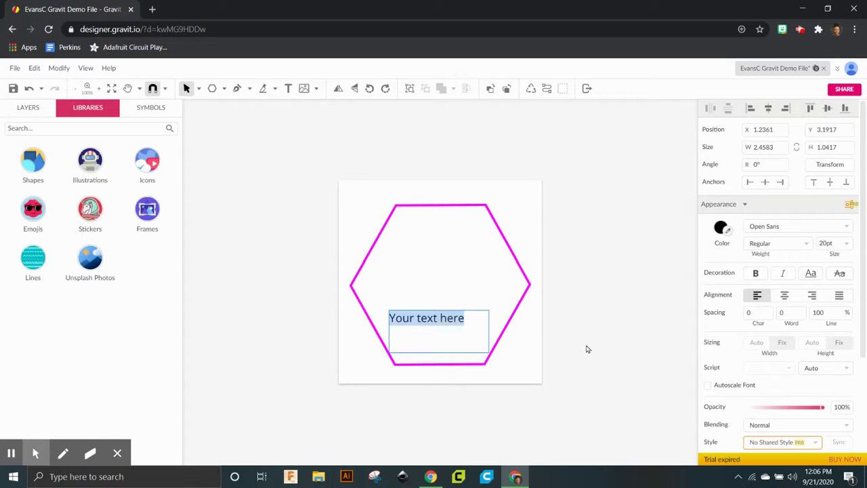
type("E")
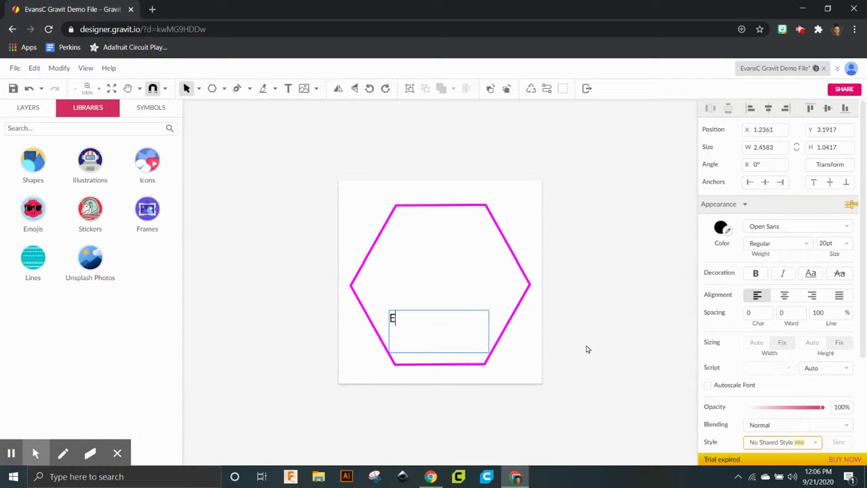
type("XAMPLE!")
Change the font of the "EXAMPLE!" text to Orbitron.
double_click(391, 321)
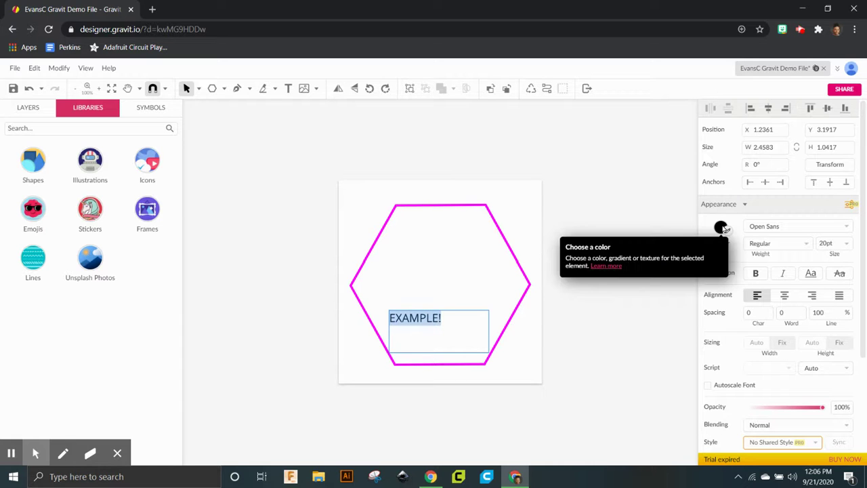
left_click(763, 226)
scroll(766, 286, "down", 3)
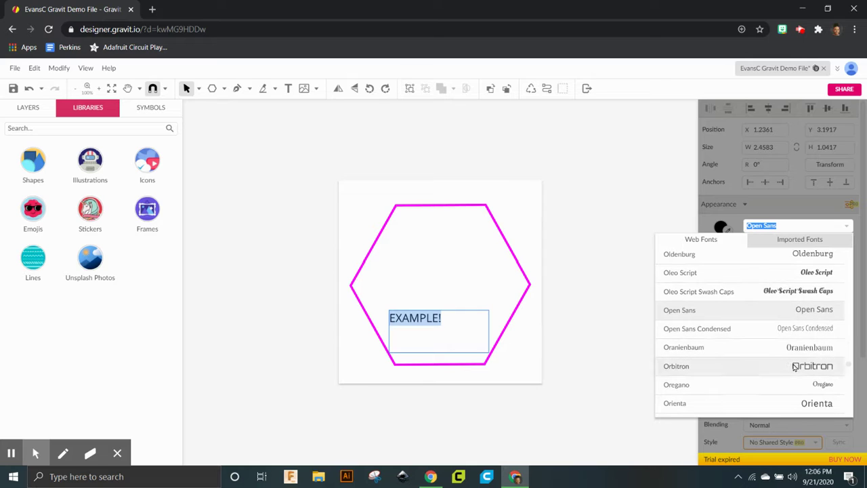
left_click(792, 366)
Set the "EXAMPLE!" text to 30pt, centre-aligned and bold, and deselect it.
left_click(832, 243)
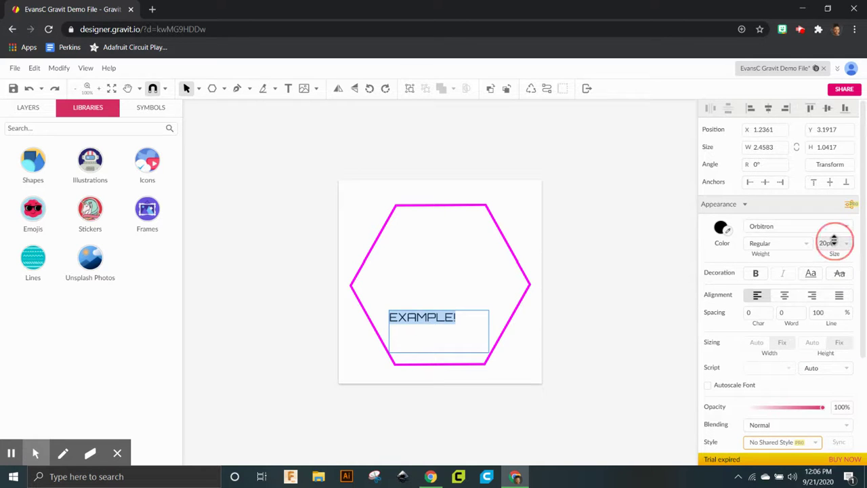
type("30")
key("Return")
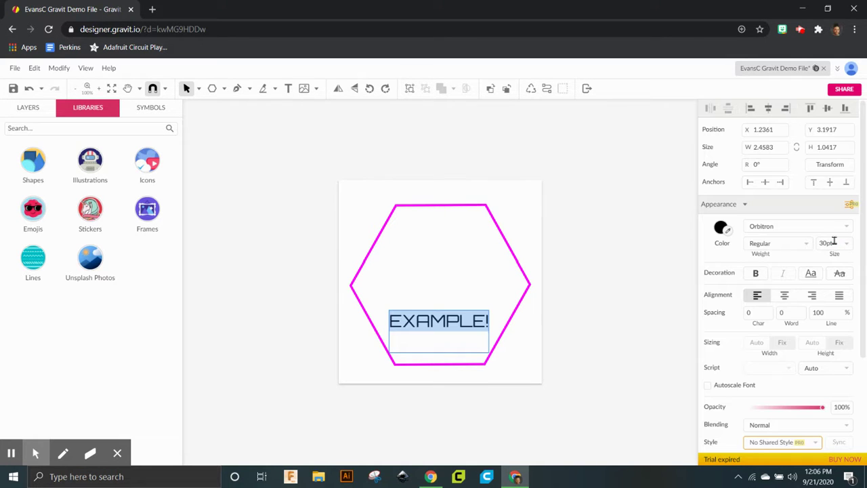
left_click(784, 295)
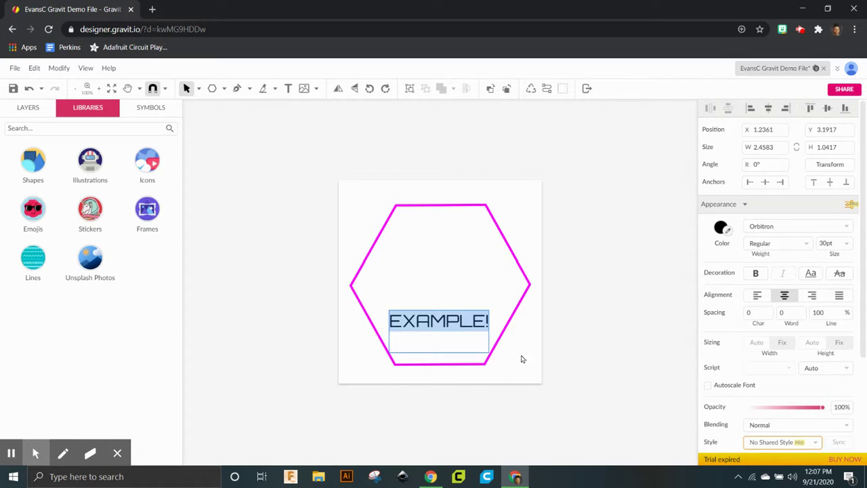
left_click(756, 273)
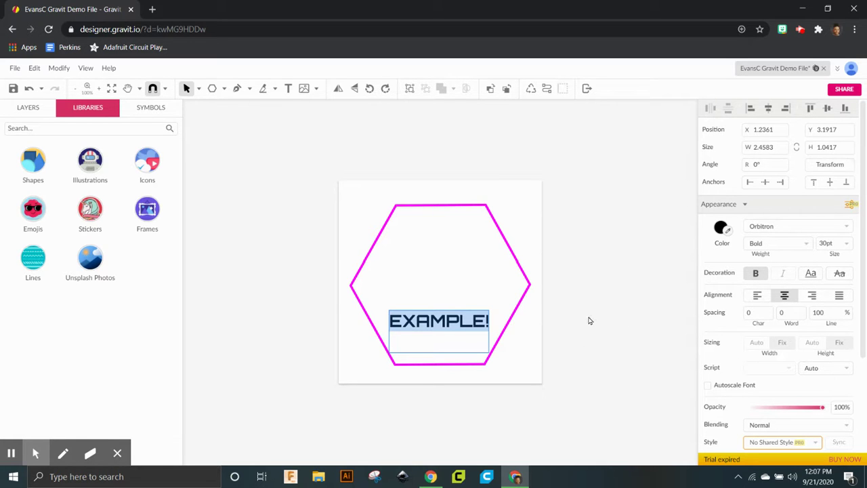
key("Escape")
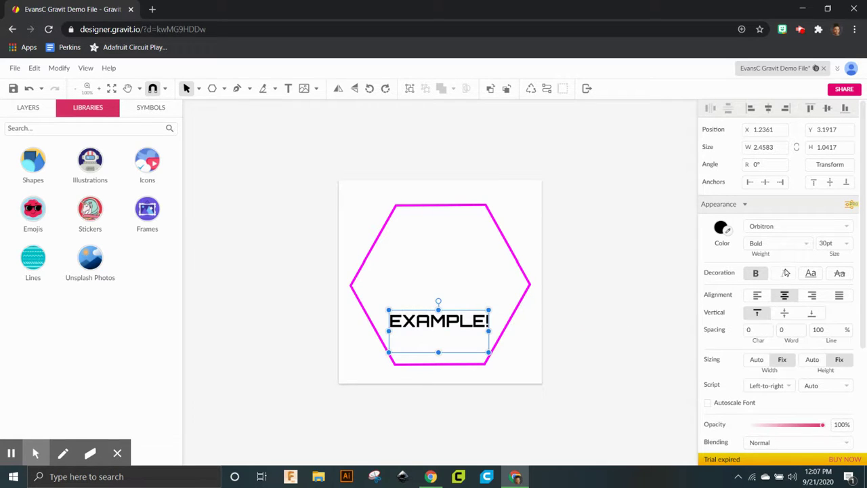
left_click(556, 257)
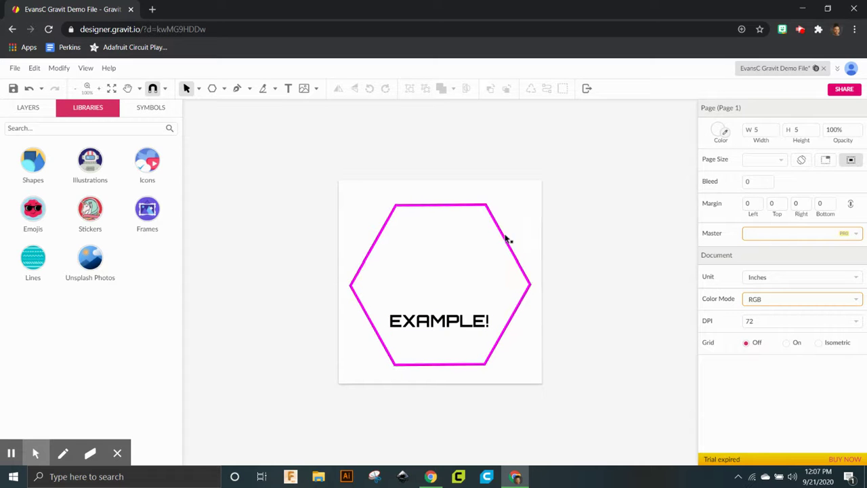
left_click(507, 239)
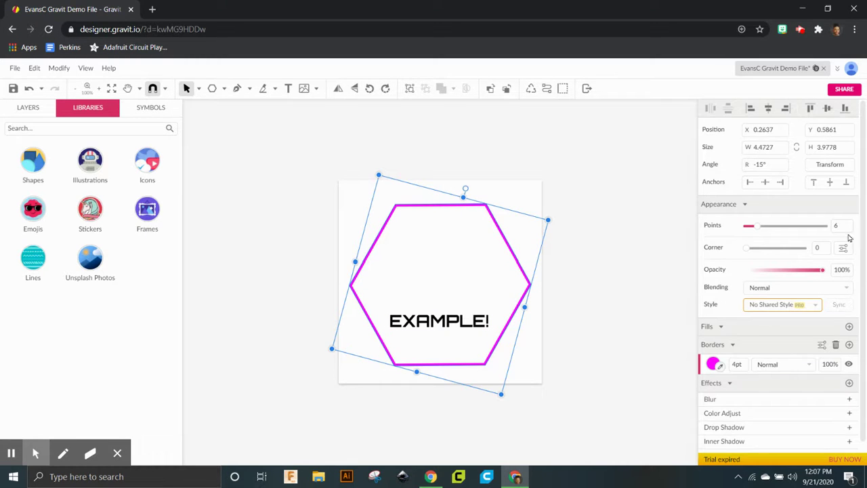
left_click(630, 187)
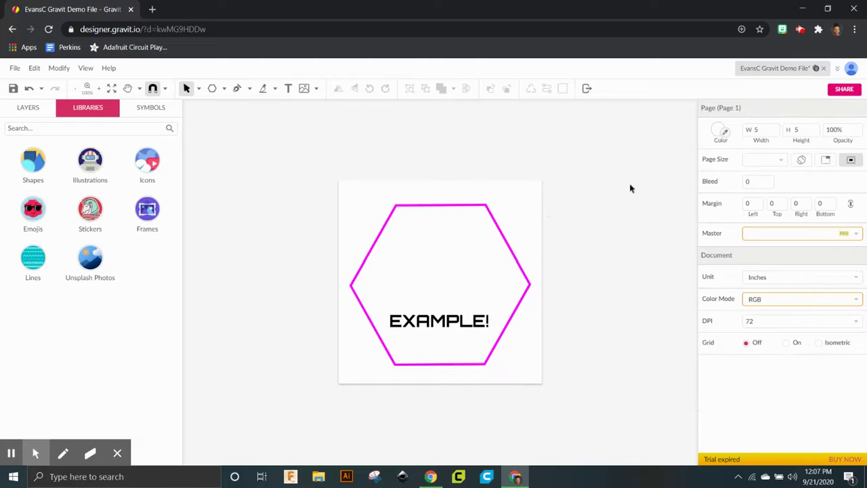
Search the design libraries for "basketball".
left_click(70, 130)
type("basketball")
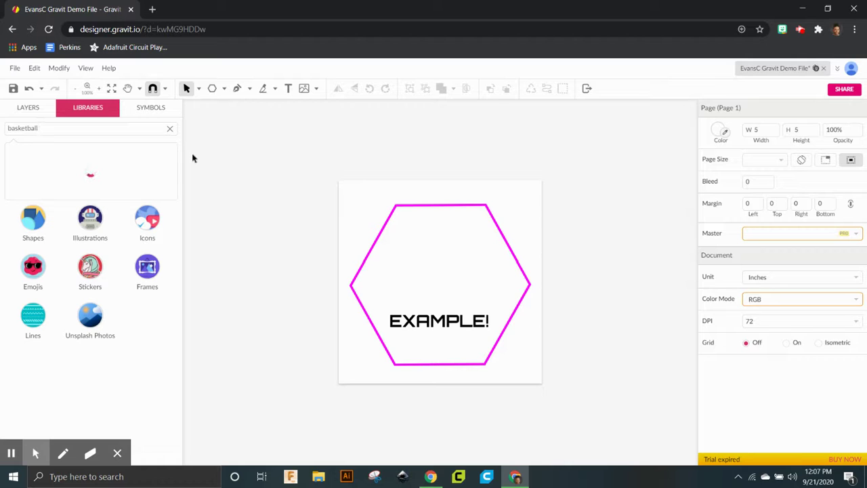
Search Google Images for "basketball icon" in a new browser tab.
left_click(152, 9)
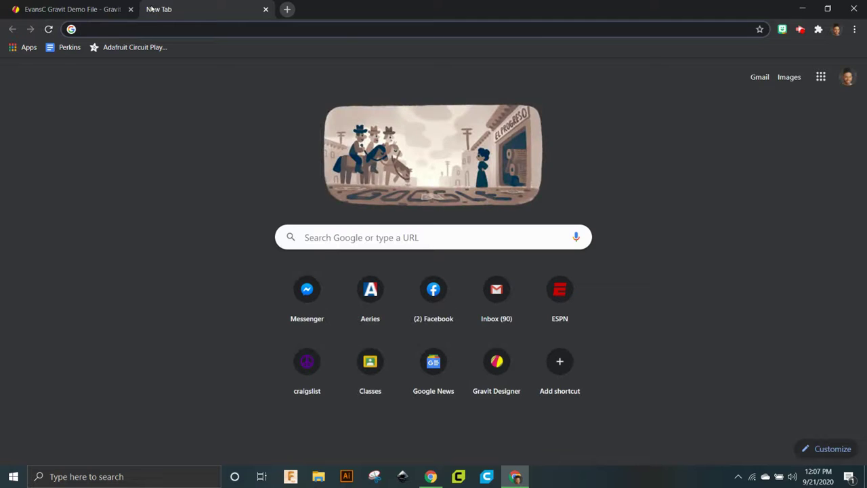
type("ba")
type("ball icon")
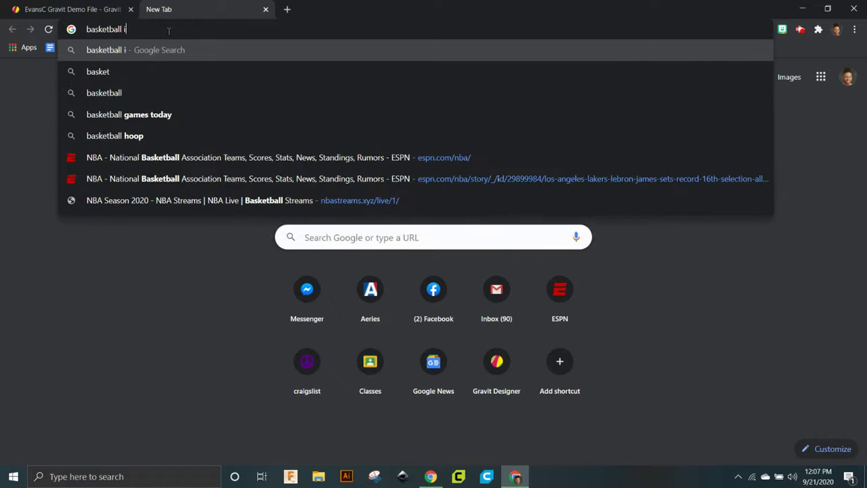
key("Return")
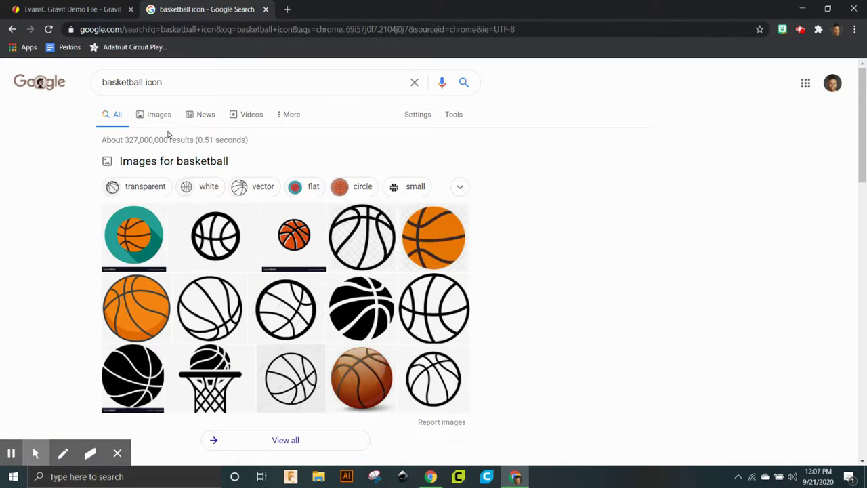
left_click(157, 122)
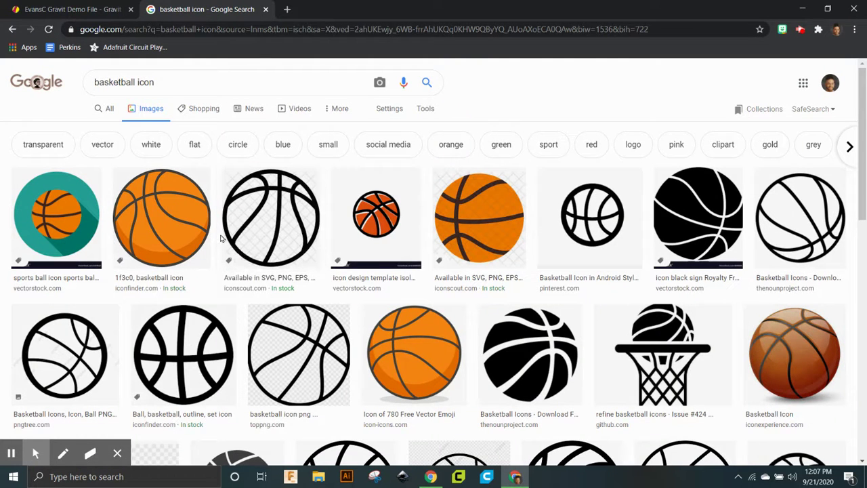
Save the black icon of a basketball above a hoop to Downloads as the PNG image "basketball icon".
left_click(671, 368)
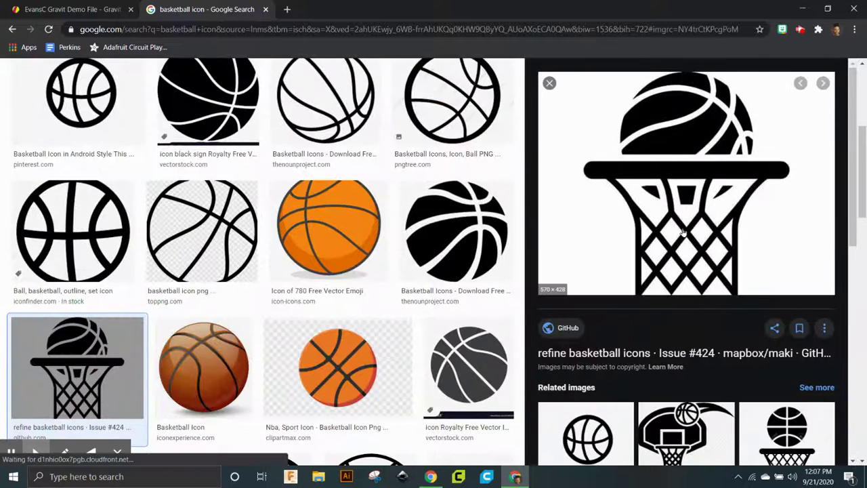
right_click(682, 204)
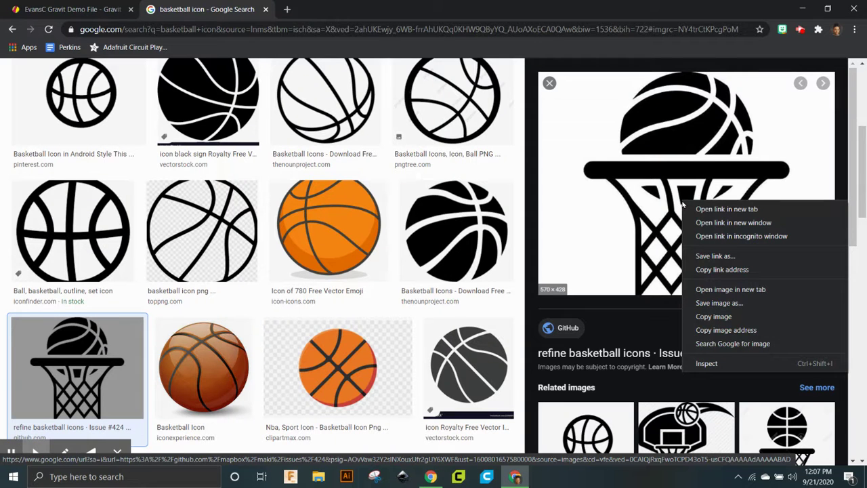
left_click(717, 303)
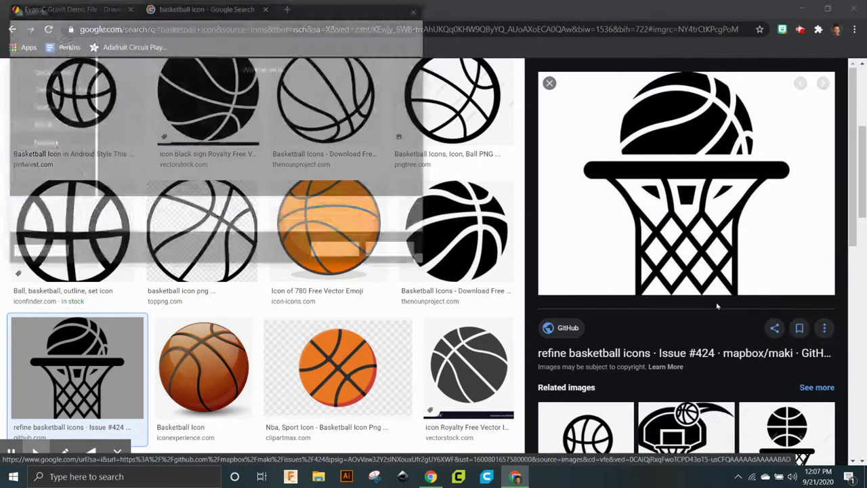
type("bask")
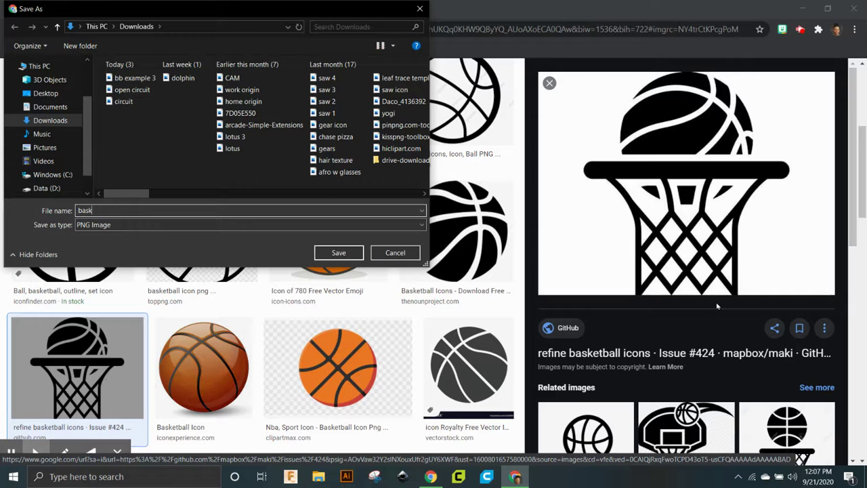
type("etball icon")
key("Return")
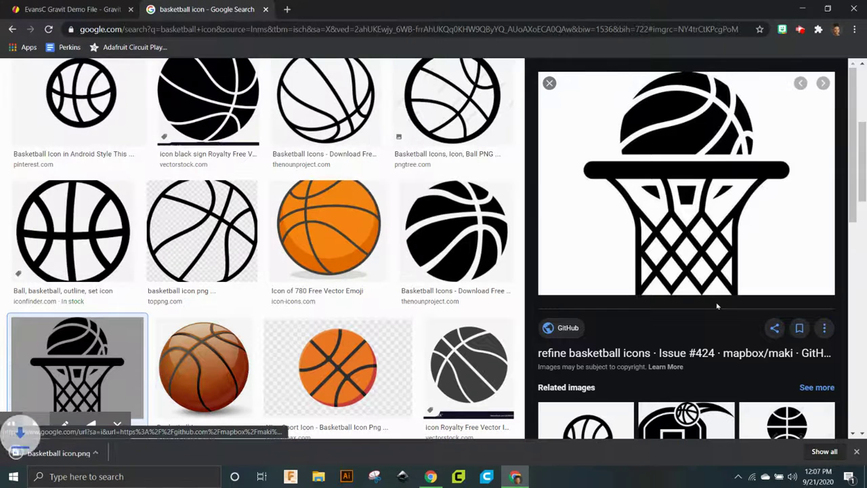
Return to the Gravit Designer file, dismiss the MSI backup notice and place the downloaded basketball icon image on the page.
left_click(34, 11)
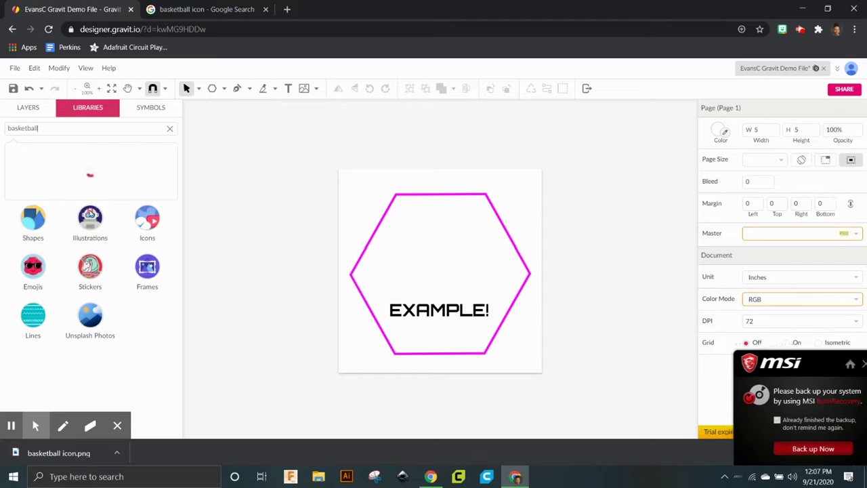
left_click(830, 363)
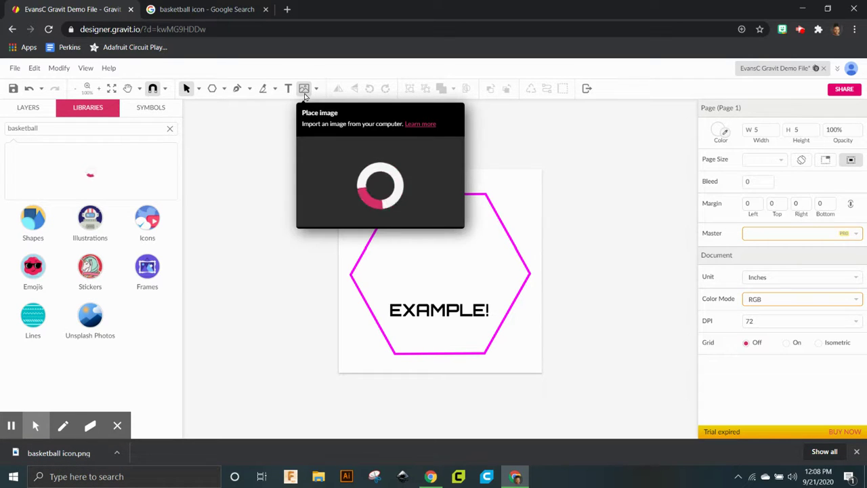
left_click(305, 92)
double_click(136, 78)
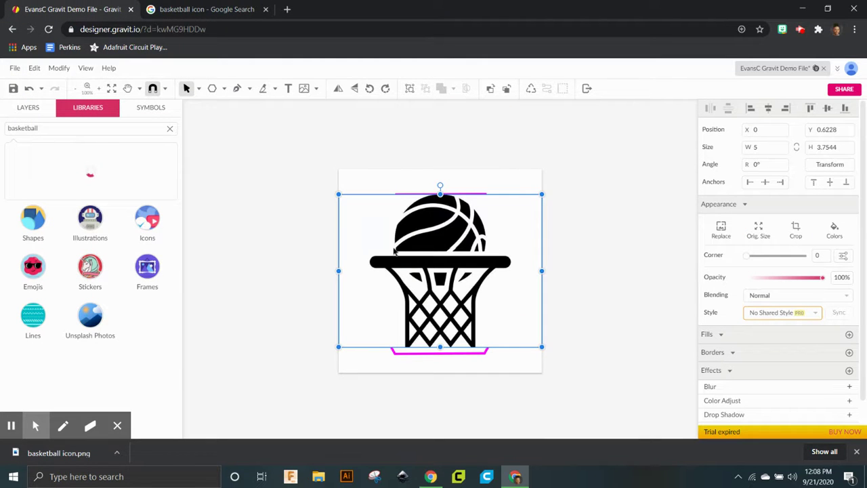
Scale the basketball image to about 2.08 × 1.56 in, move it inside the hexagon above the "EXAMPLE!" text and deselect it.
left_click_drag(340, 197, 457, 283)
left_click_drag(495, 315, 434, 251)
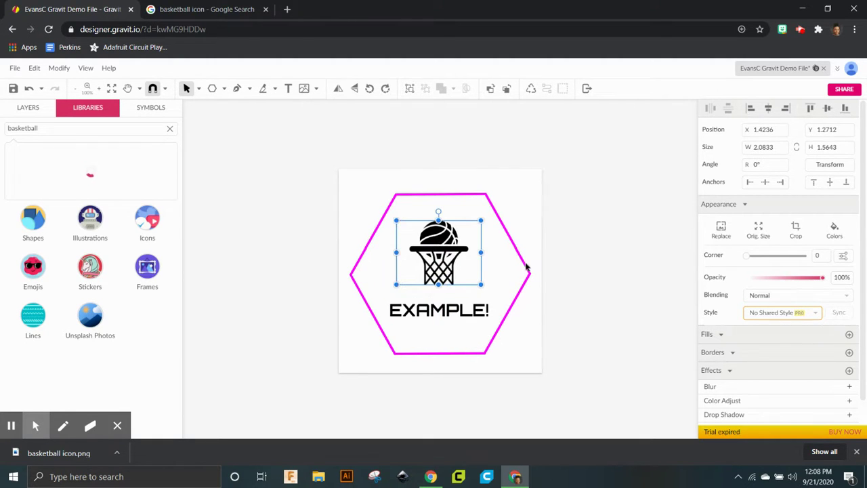
left_click(577, 266)
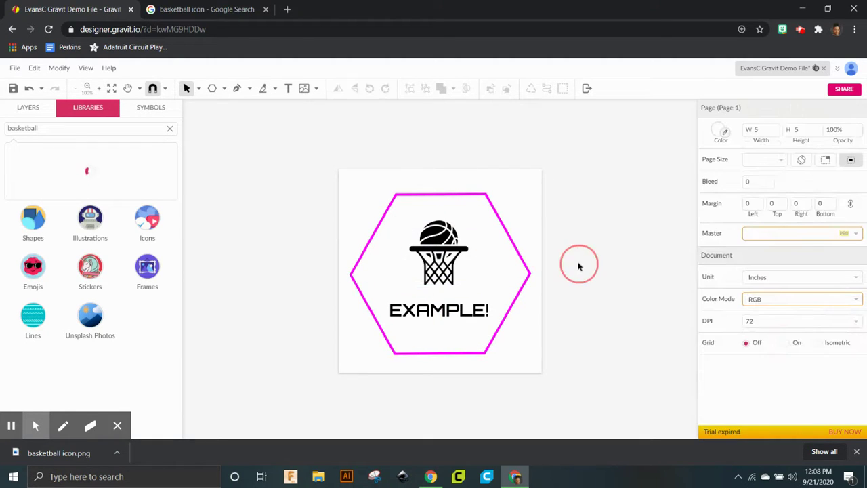
left_click(520, 296)
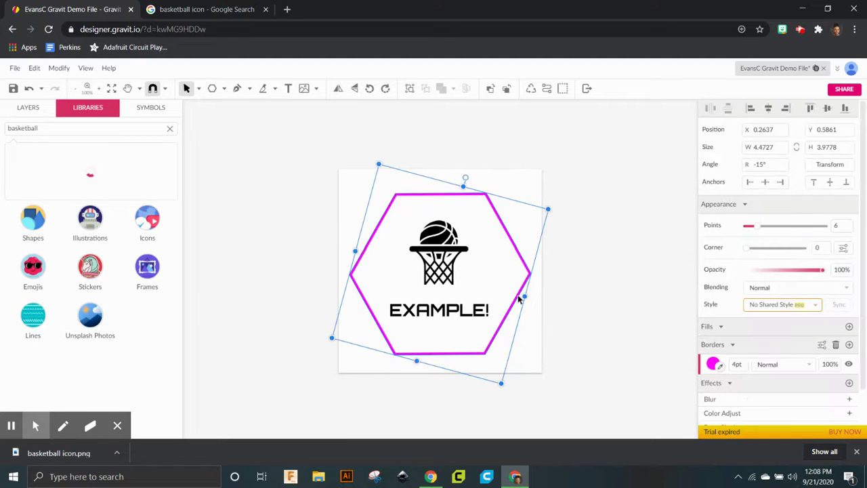
left_click(442, 256)
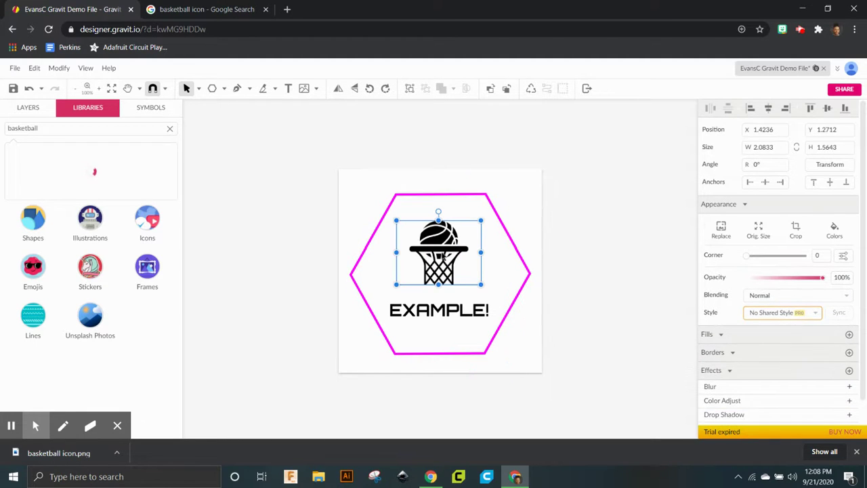
left_click(446, 316)
left_click(608, 278)
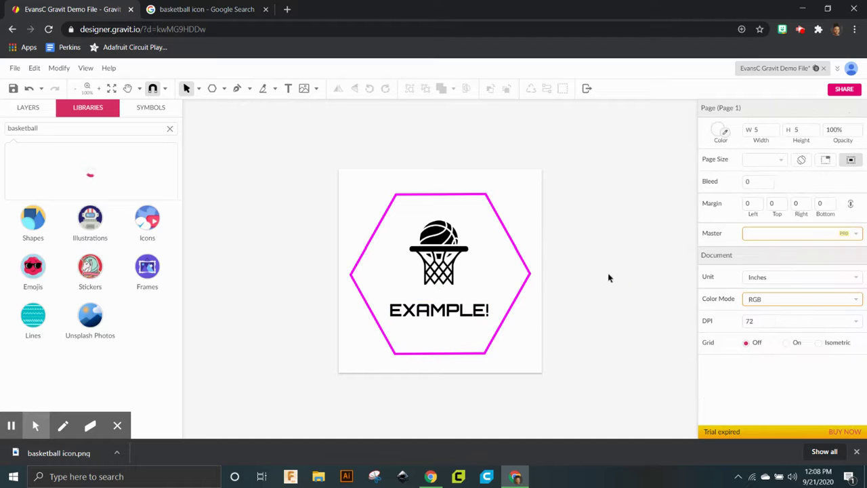